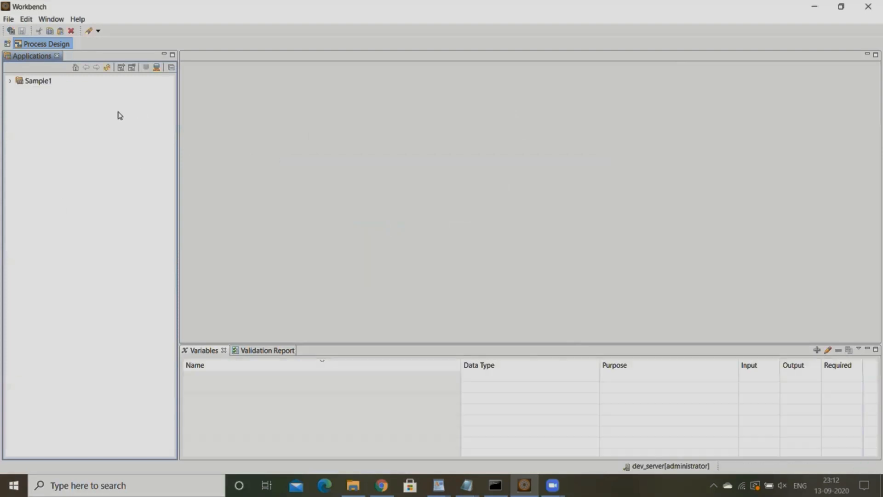
- Open Sample1_Process from the processes folder of Sample1/1.0
left_click(10, 81)
left_click(19, 92)
left_click(27, 114)
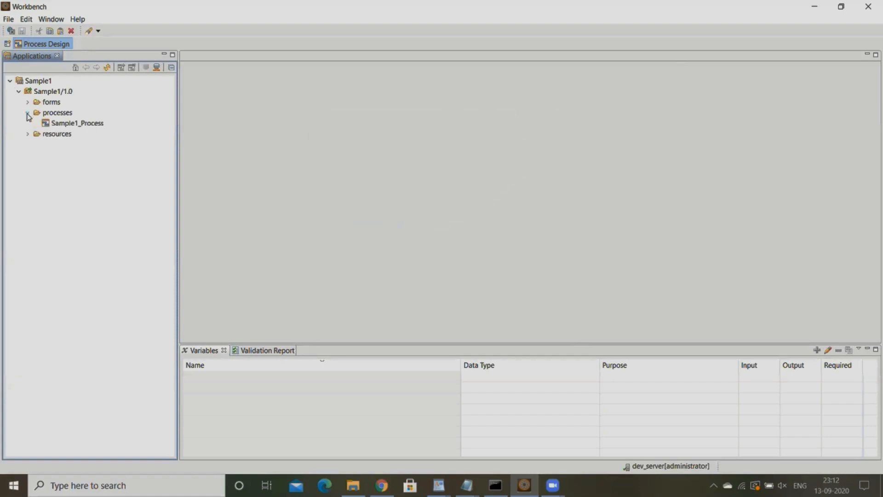
left_click(78, 124)
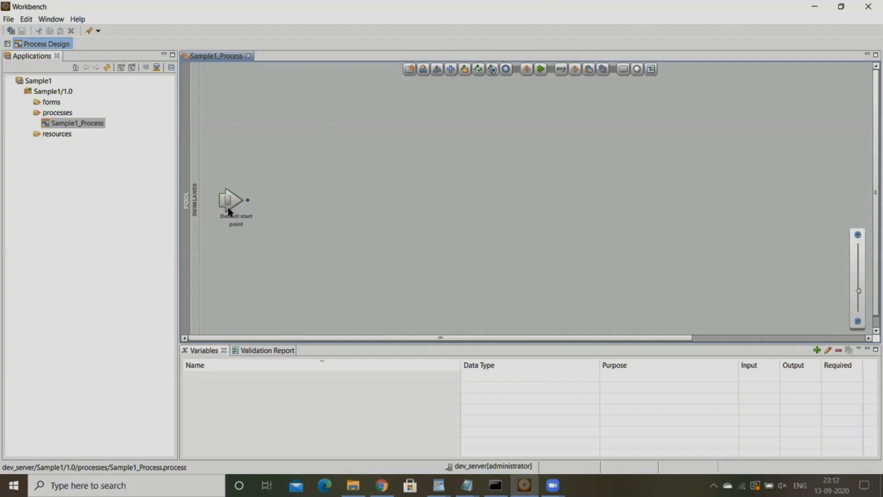
- Move the default start point higher in the swimlane and check out Sample1_Process for editing
left_click_drag(235, 210, 234, 169)
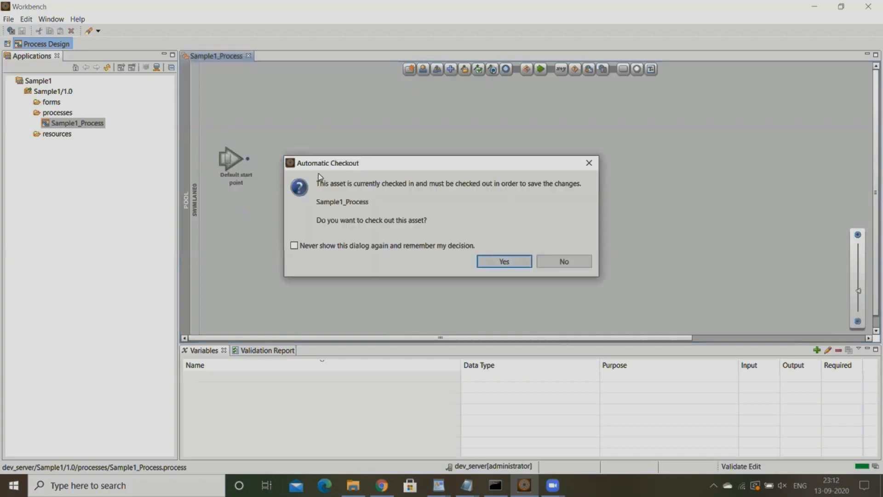
left_click(505, 262)
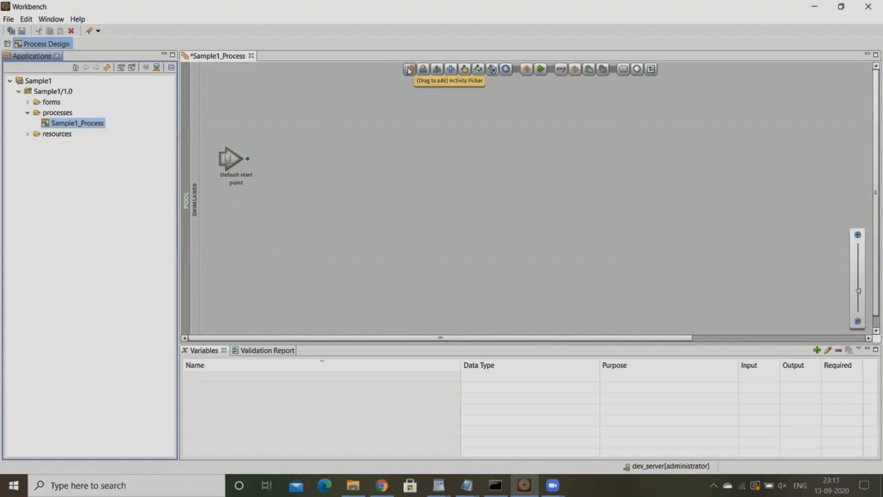
left_click_drag(409, 70, 361, 144)
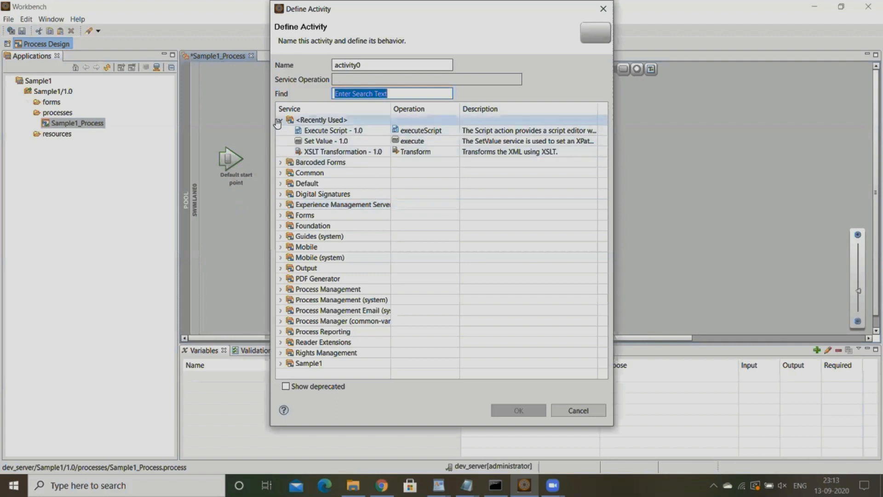
left_click(279, 120)
left_click(279, 120)
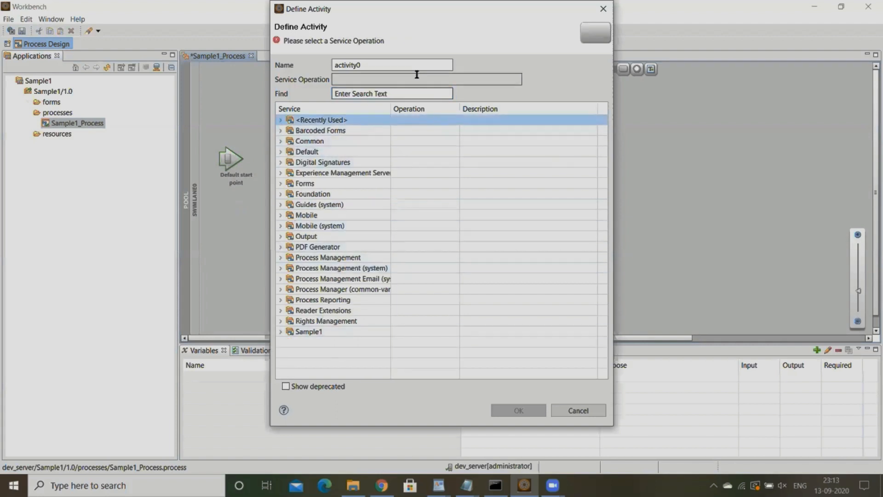
left_click_drag(415, 67, 222, 82)
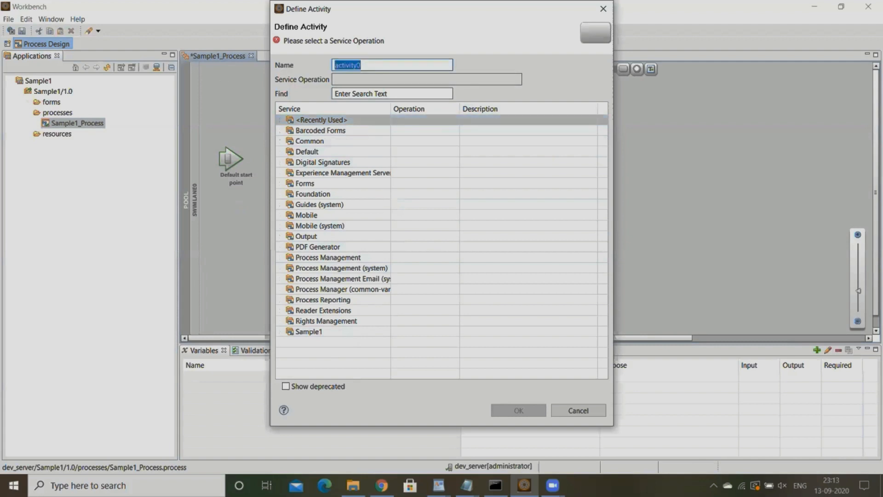
type("setV")
type("alue")
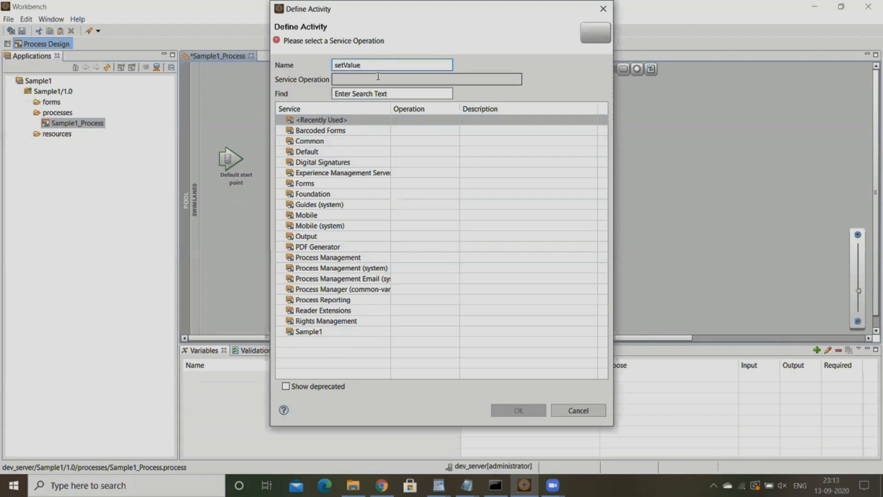
key("BackSpace")
key("BackSpace")
key("BackSpace")
key("BackSpace")
key("BackSpace")
key("BackSpace")
key("BackSpace")
key("BackSpace")
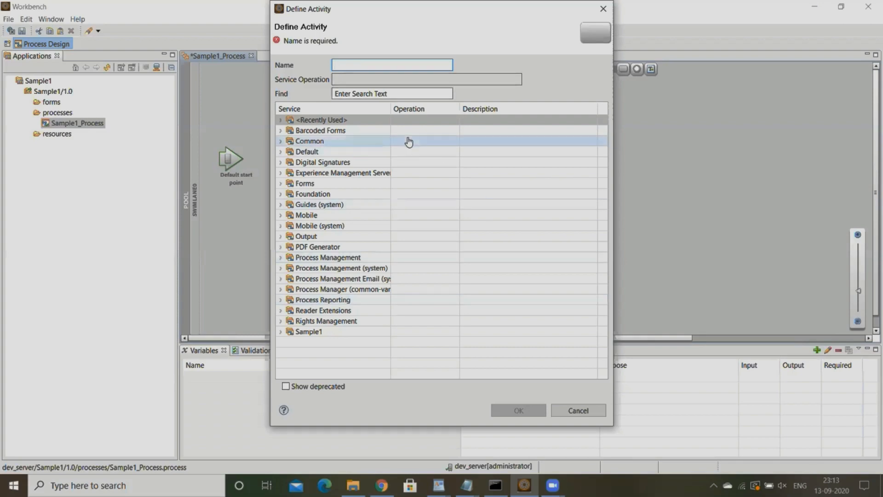
left_click(352, 94)
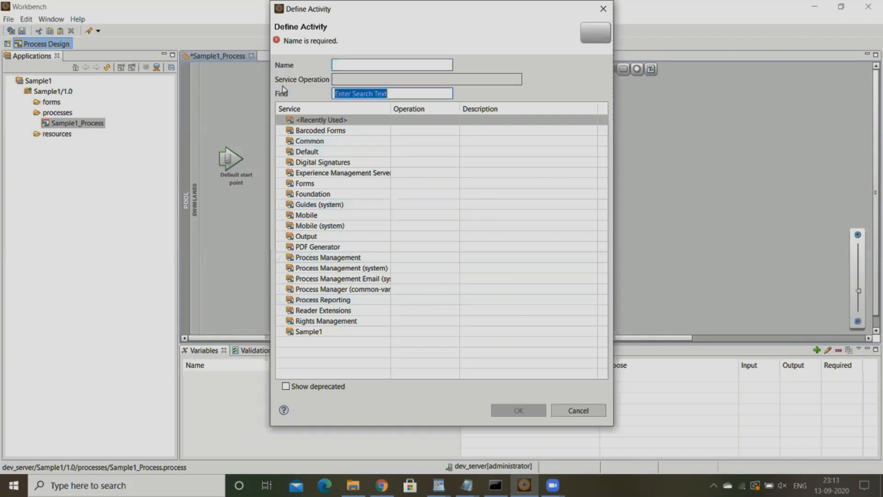
type("setV")
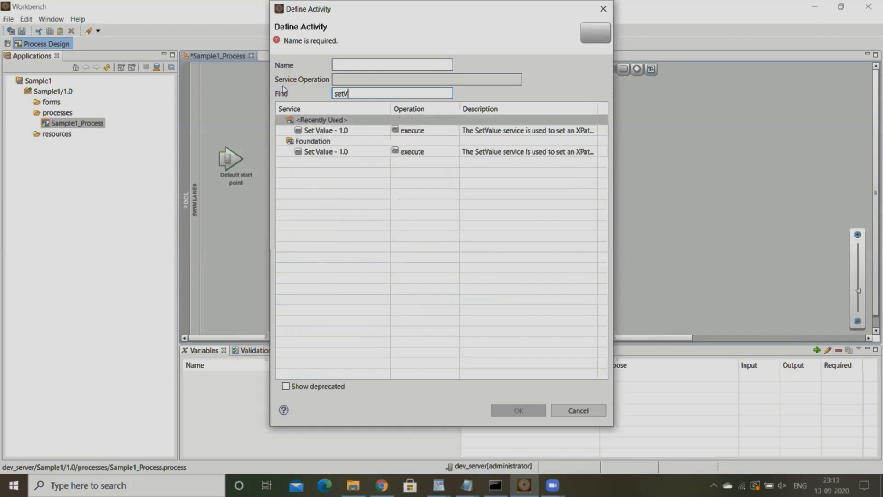
left_click(343, 155)
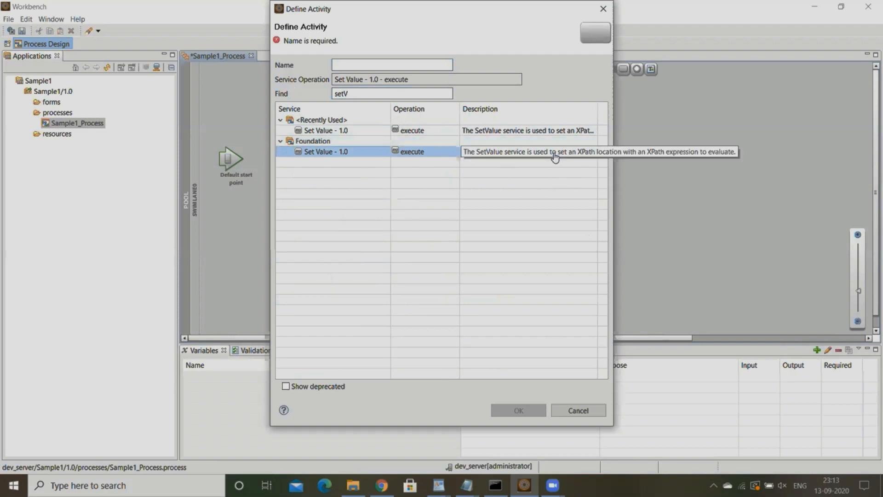
left_click(525, 131)
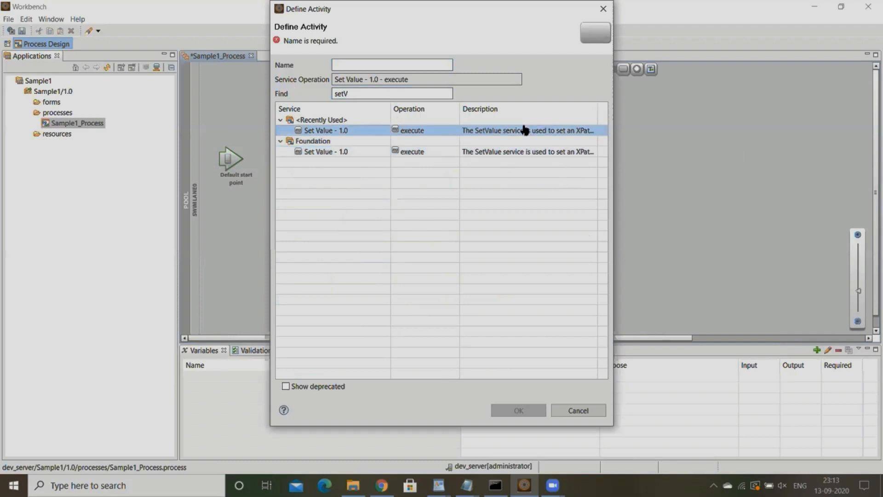
left_click(578, 410)
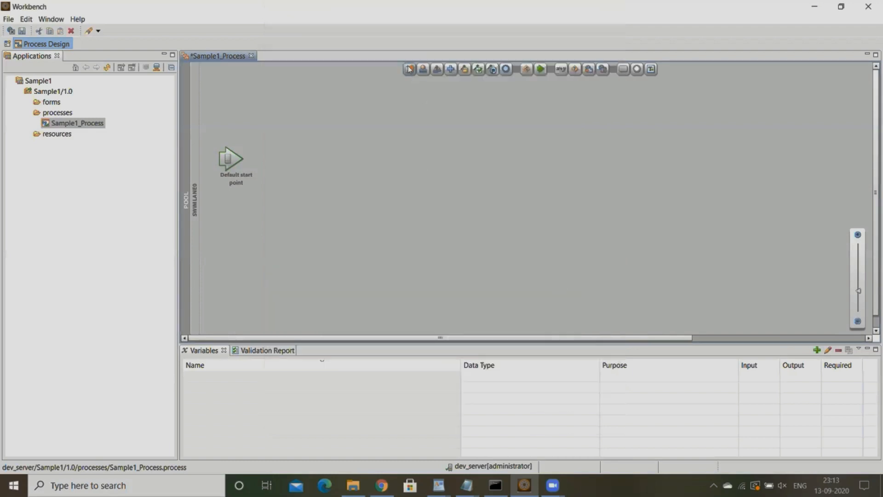
- Add an activity with the Set Value - 1.0 execute operation and align it horizontally with the default start point
left_click_drag(410, 69, 346, 182)
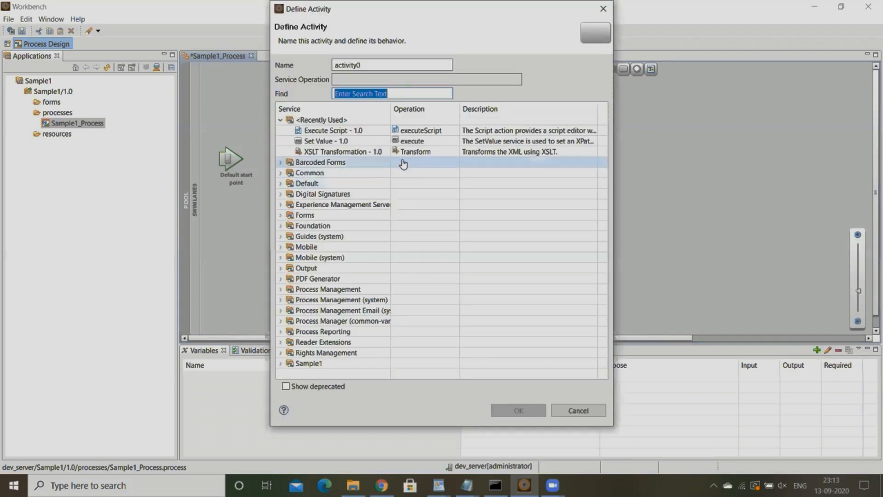
left_click(348, 141)
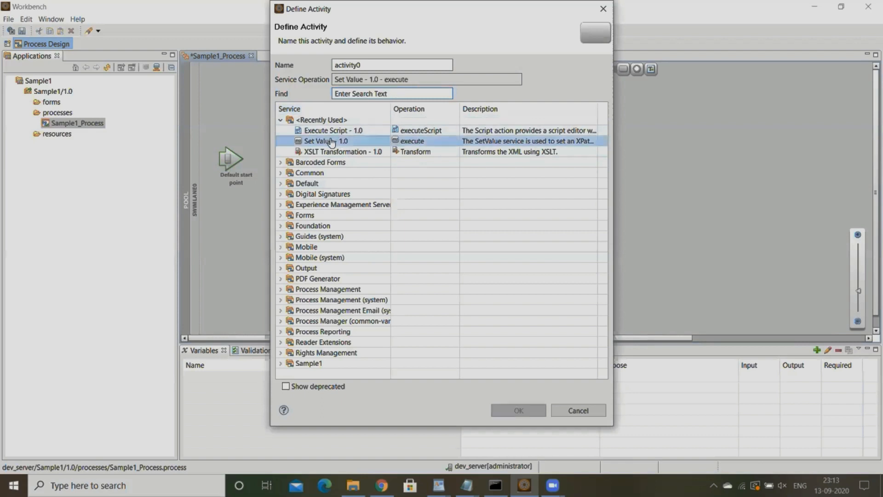
left_click(518, 411)
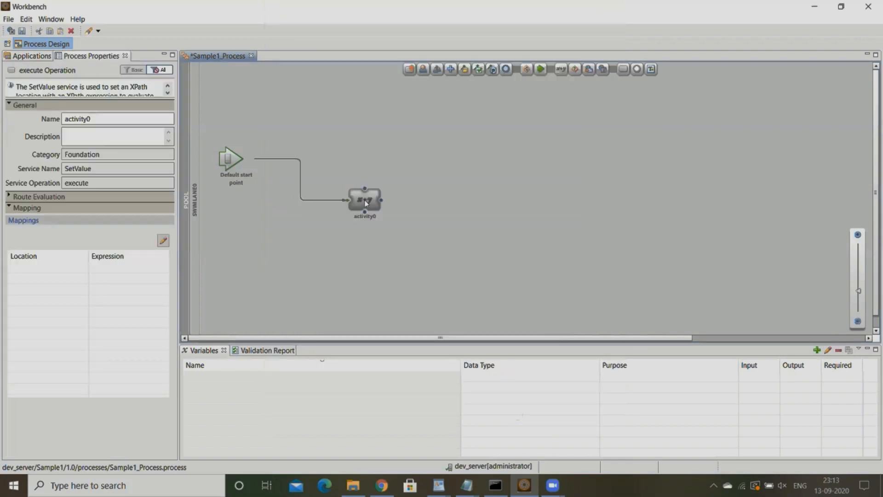
left_click_drag(365, 200, 351, 168)
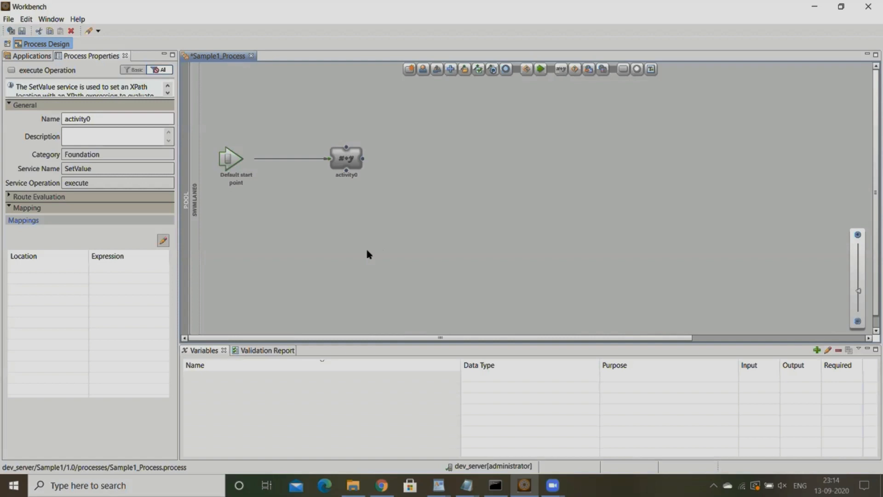
- Rename the Set Value activity to "Assign Variable Component"
left_click(341, 174)
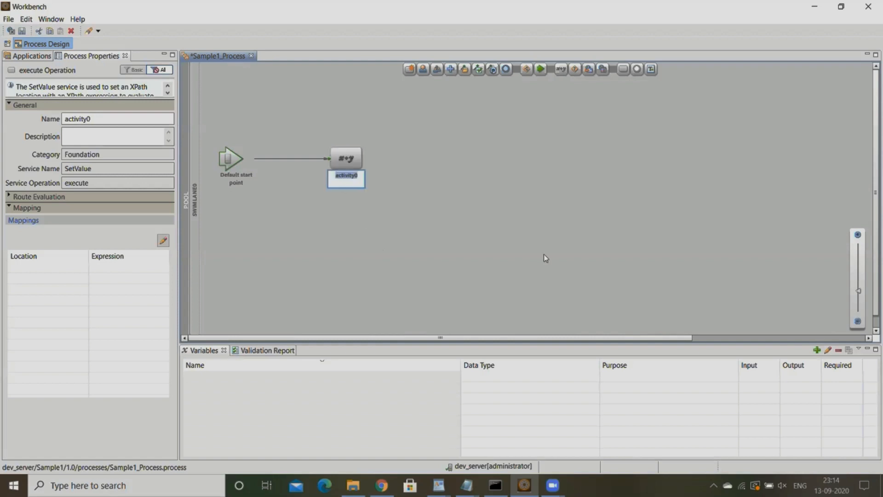
type("Assigning Variable A")
key("BackSpace")
type("Component")
key("Return")
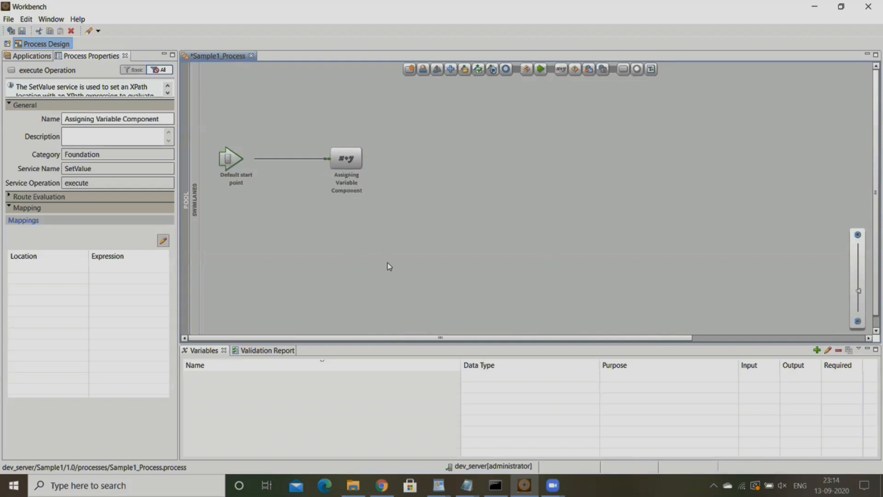
double_click(355, 177)
type("Assign")
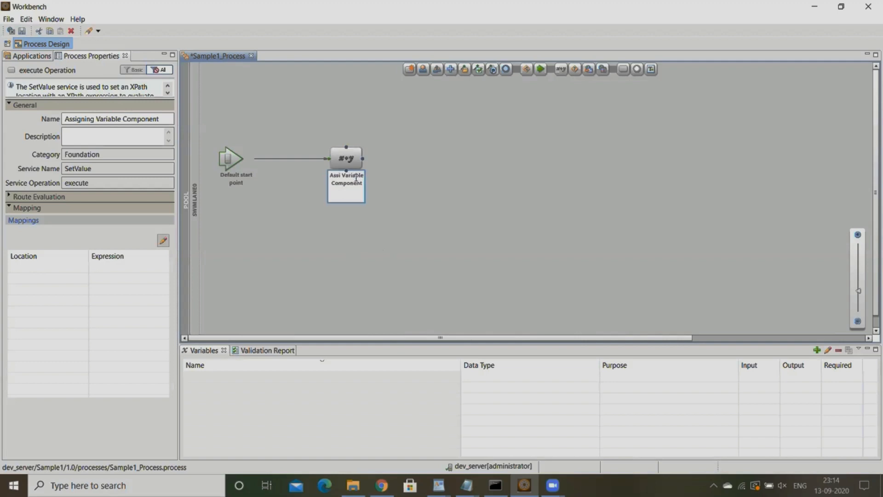
left_click(385, 170)
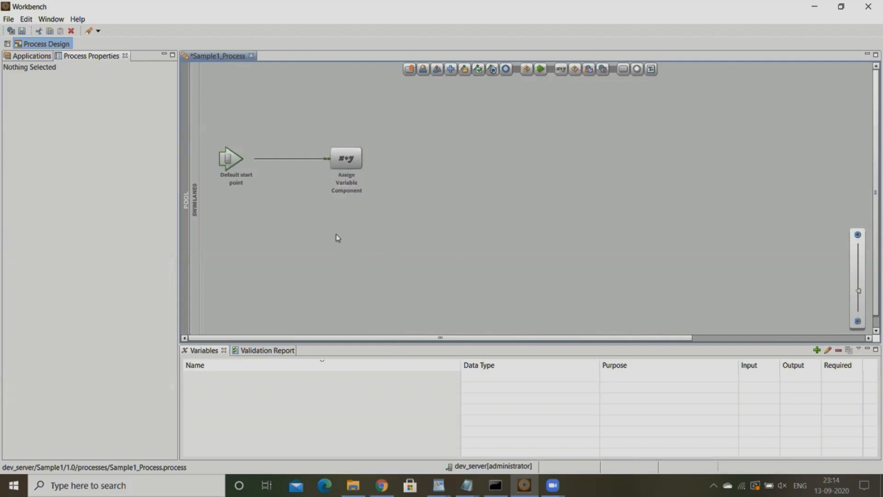
- Start a new process variable and name it var1
left_click(348, 164)
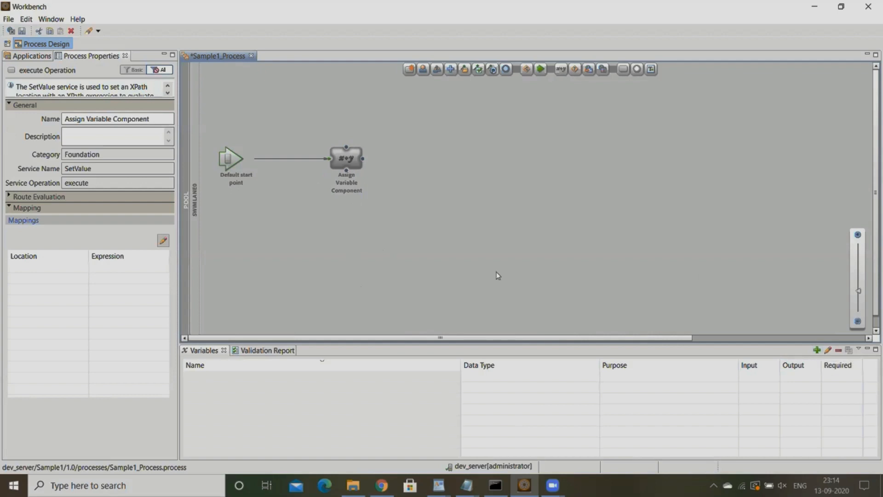
left_click(818, 351)
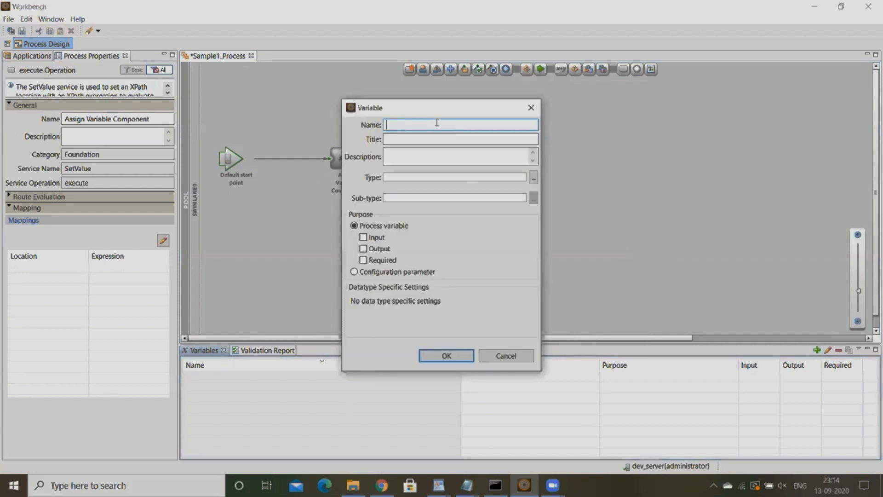
type("var1")
- Browse the data types available for var1 and search them for "reader", widening the search window to read full type names
left_click(534, 179)
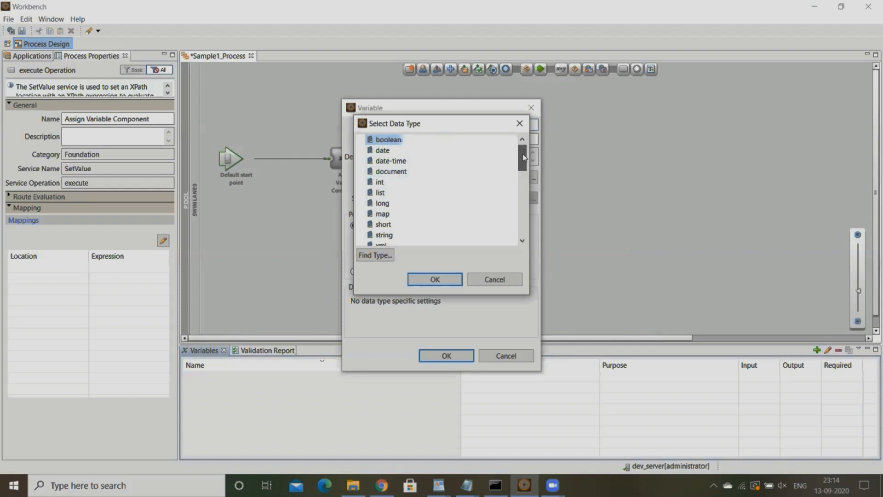
left_click_drag(522, 152, 484, 137)
left_click(377, 255)
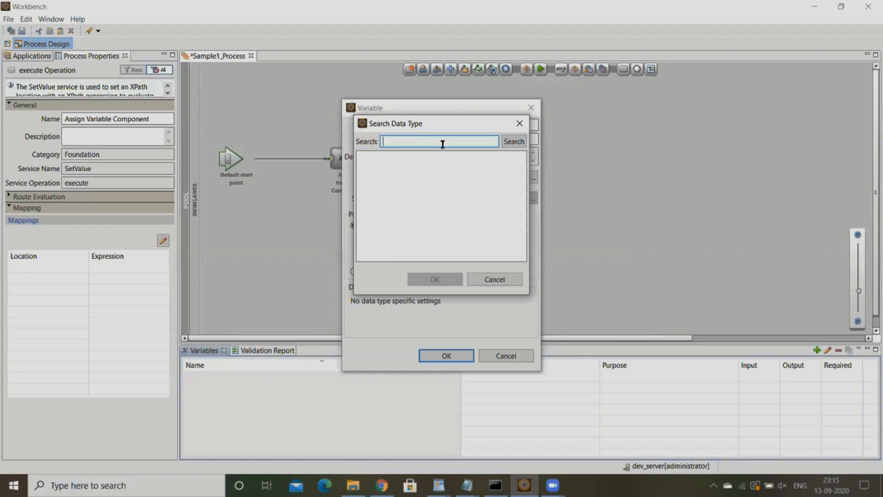
type("reader")
left_click(512, 144)
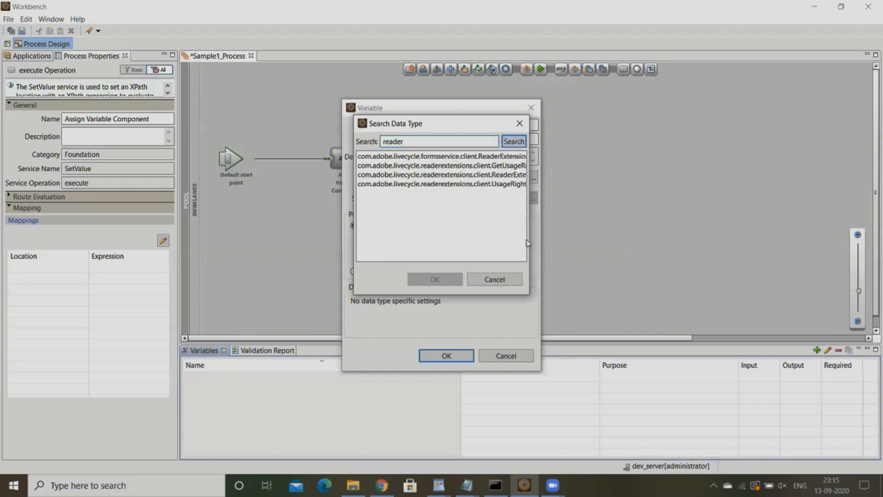
left_click_drag(529, 245, 743, 245)
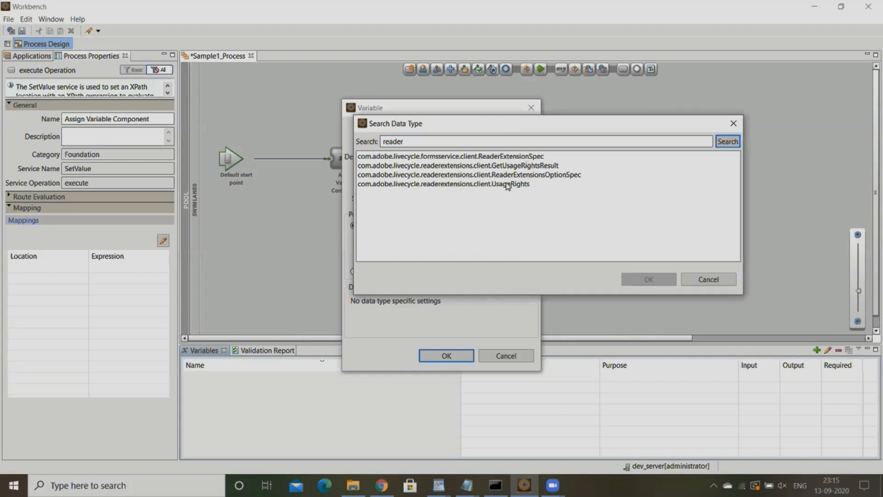
- Search the data types for "Exception", and close the search without choosing a type
left_click(502, 143)
key("ctrl+a")
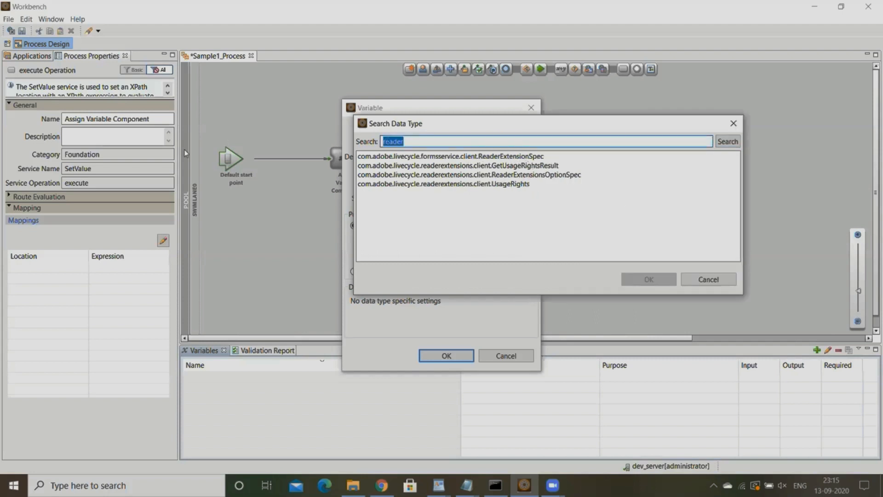
key("BackSpace")
type("Exception")
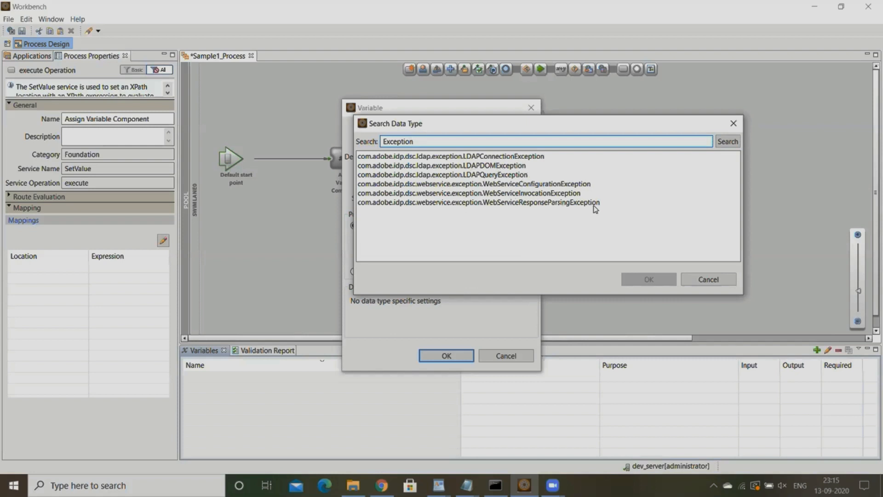
left_click_drag(445, 138, 263, 153)
key("BackSpace")
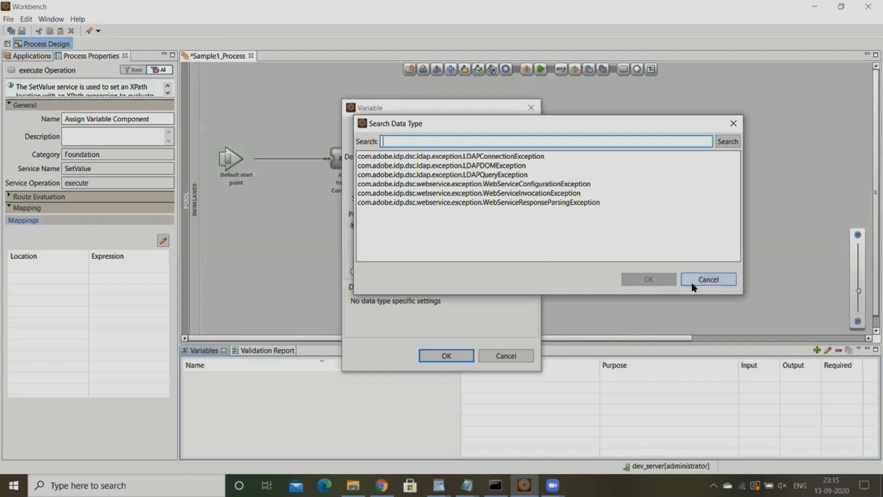
left_click(706, 279)
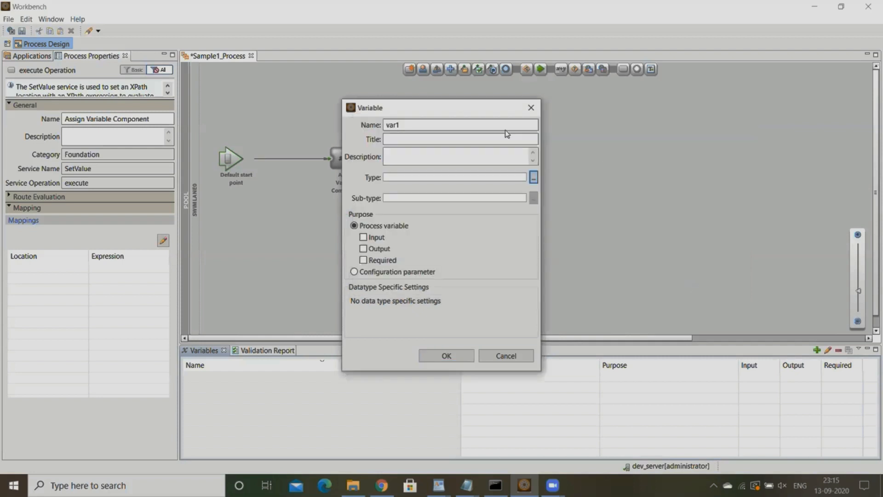
- Set the data type of var1 to string and mark the variable as required
left_click(533, 177)
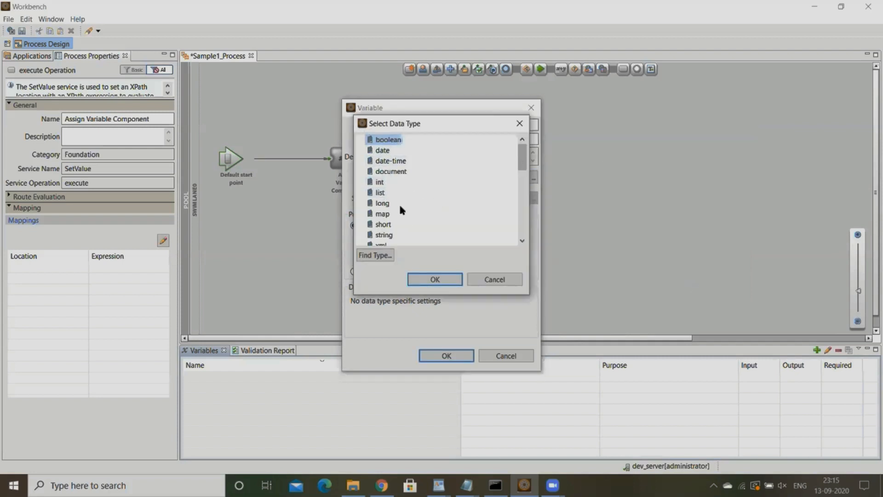
left_click(384, 235)
left_click(454, 277)
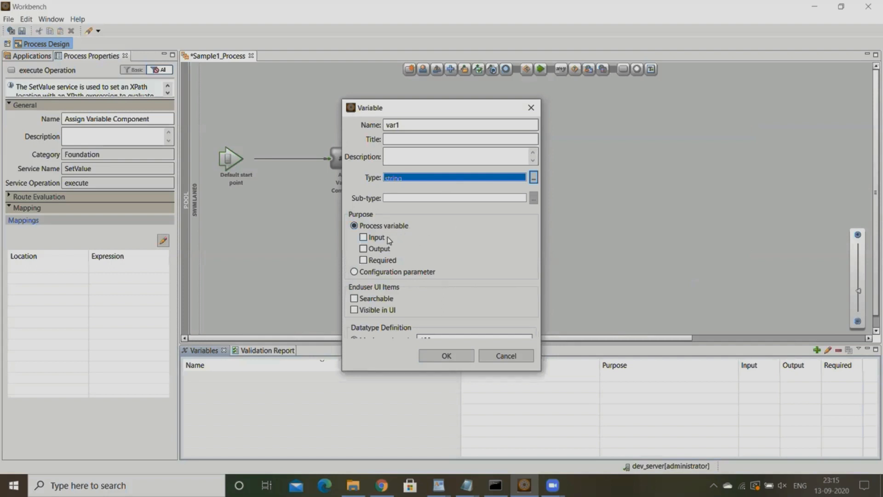
left_click(364, 261)
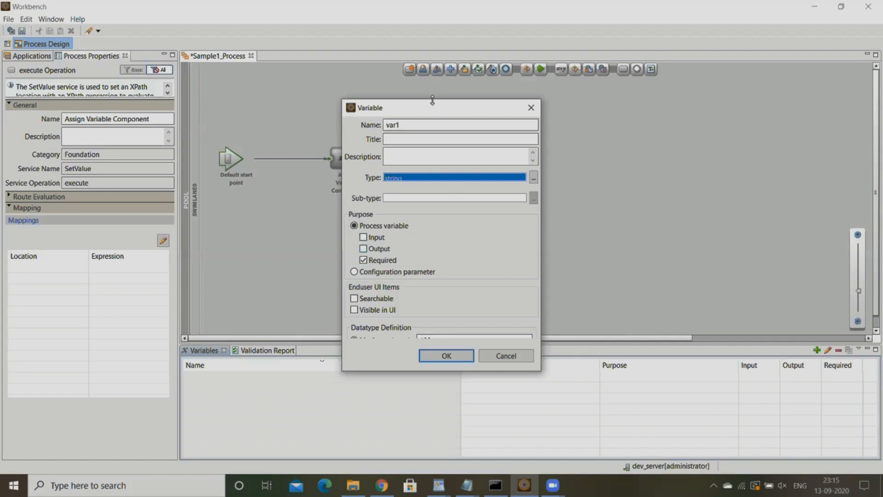
- Enlarge the Variable window until the maximum length and default value settings of var1 are fully shown
left_click_drag(433, 100, 433, 73)
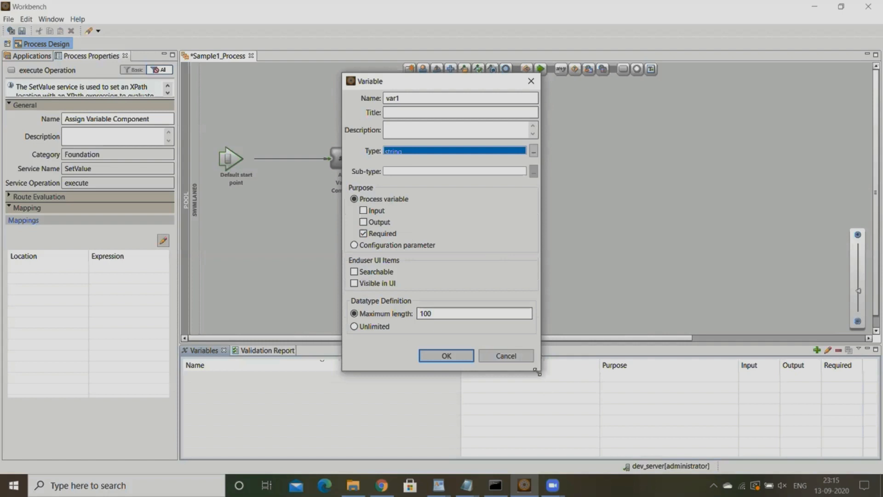
left_click_drag(539, 373, 629, 425)
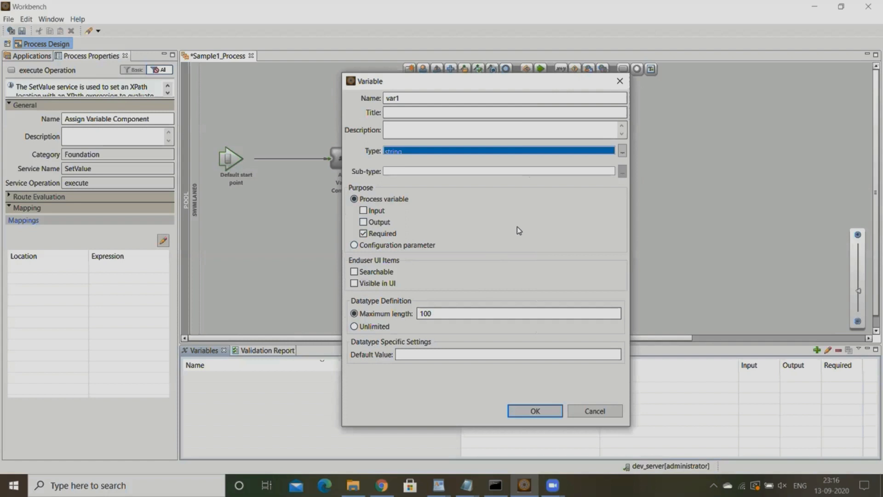
- Change the data type of var1 to document
left_click(624, 151)
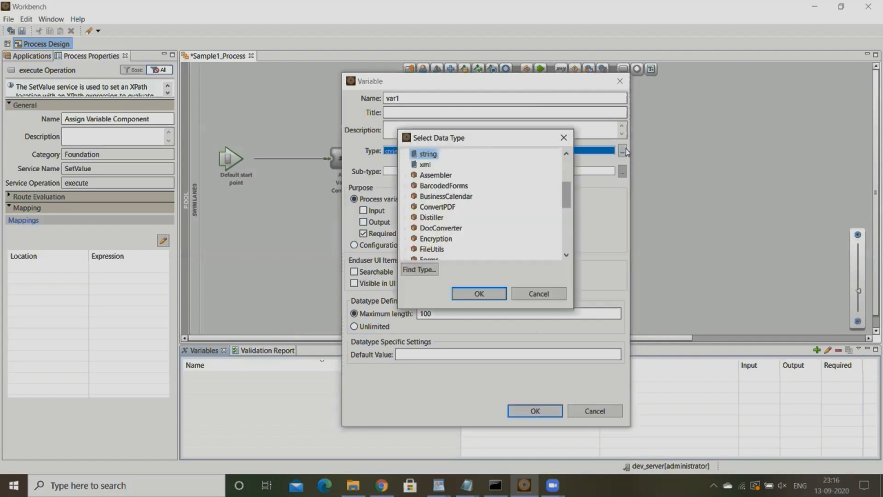
left_click(567, 157)
left_click(567, 157)
left_click(567, 157)
left_click(567, 157)
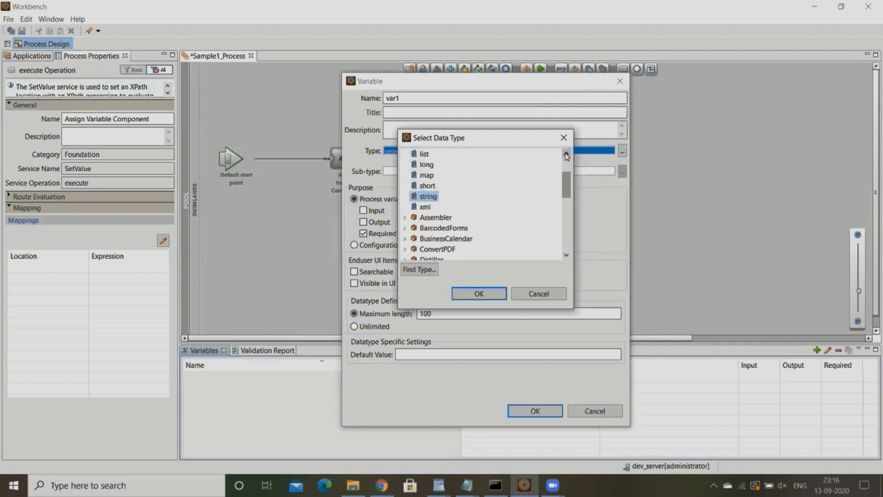
left_click(566, 157)
left_click(567, 157)
left_click(567, 157)
left_click(446, 165)
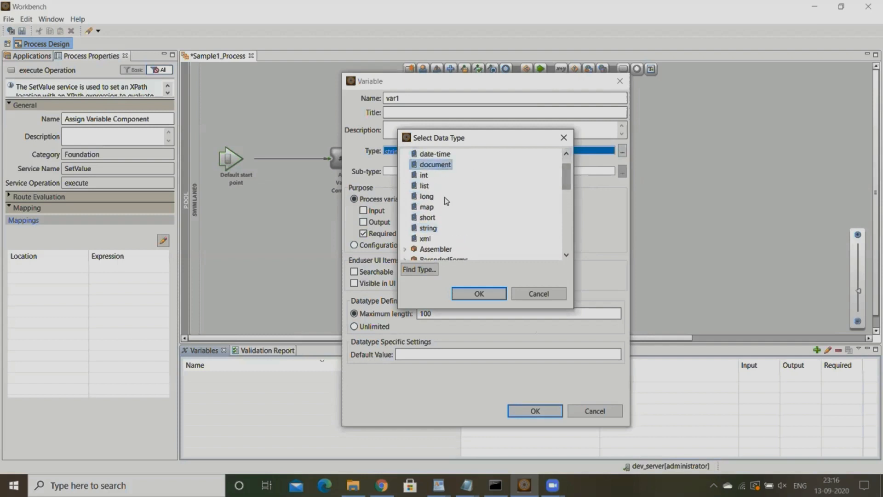
left_click(479, 294)
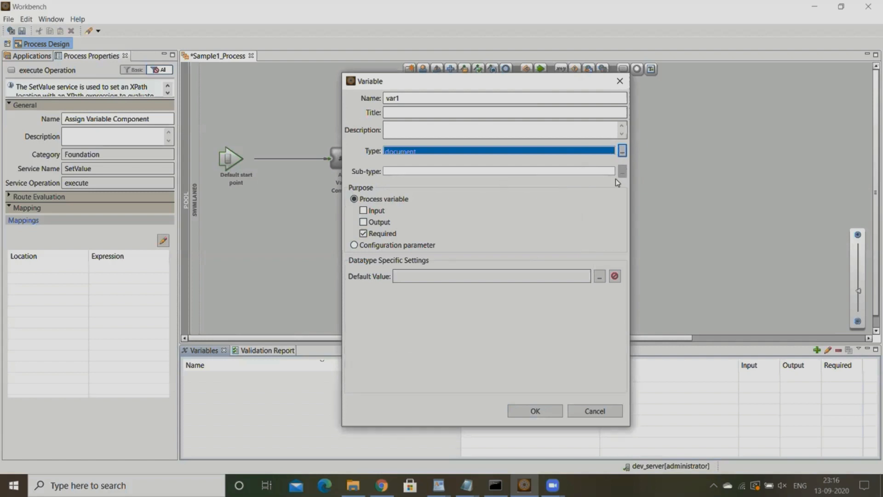
- Change the data type of var1 to map and choose int as its sub-type
left_click(622, 150)
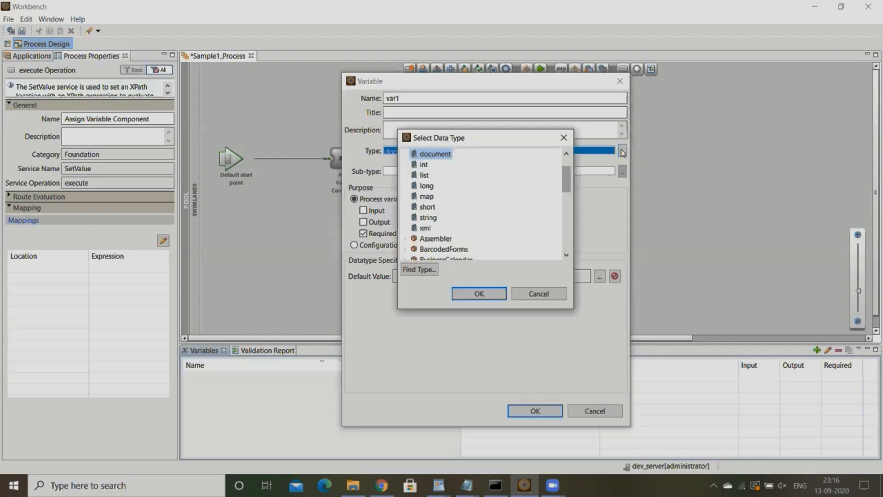
left_click(427, 200)
left_click(488, 295)
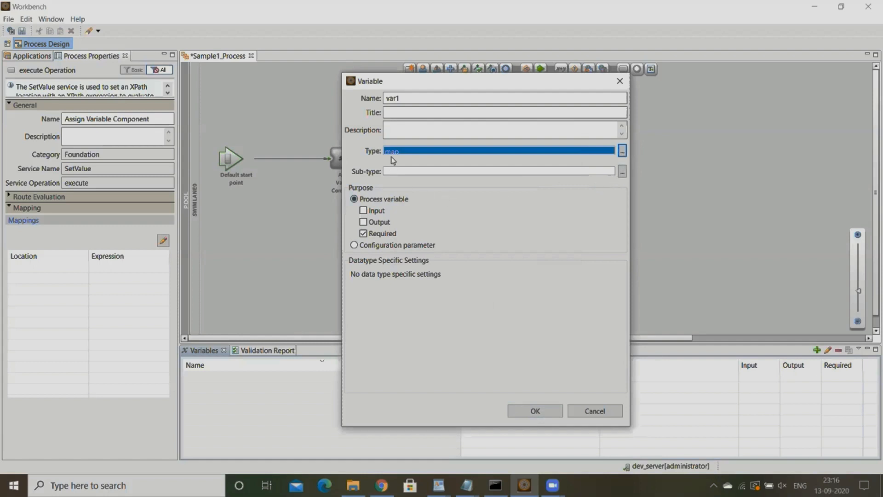
left_click(623, 172)
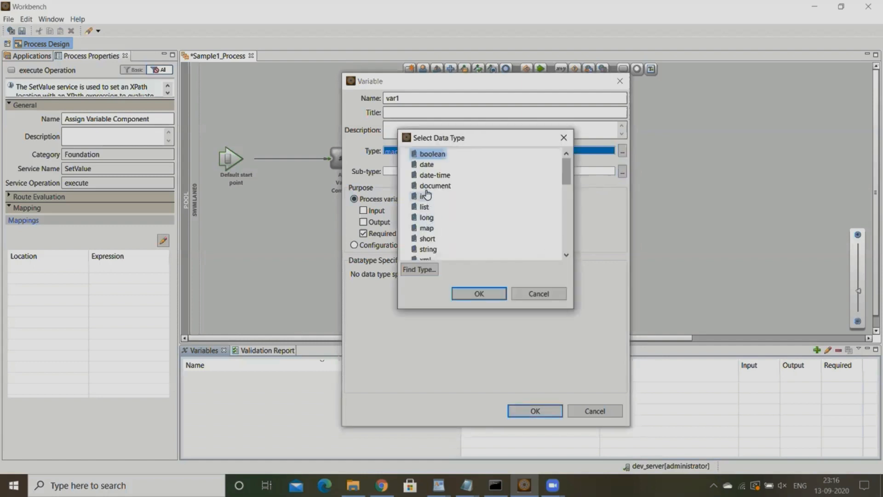
left_click(423, 207)
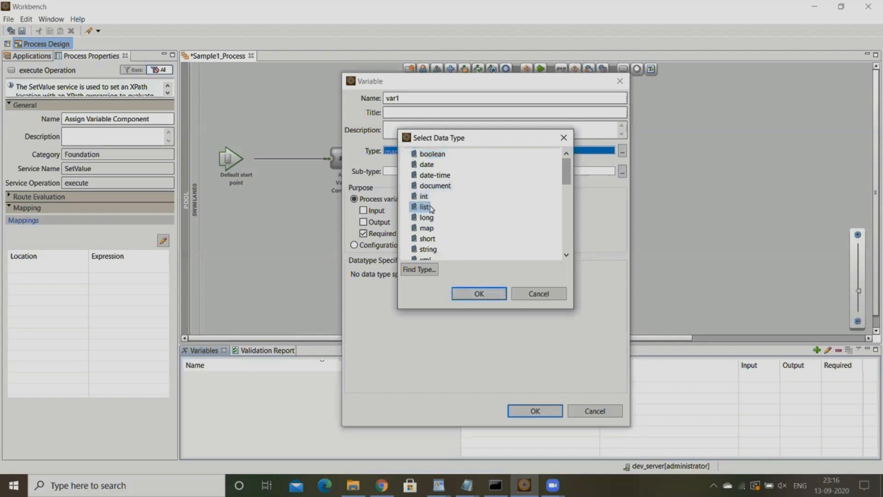
left_click(423, 197)
left_click(479, 293)
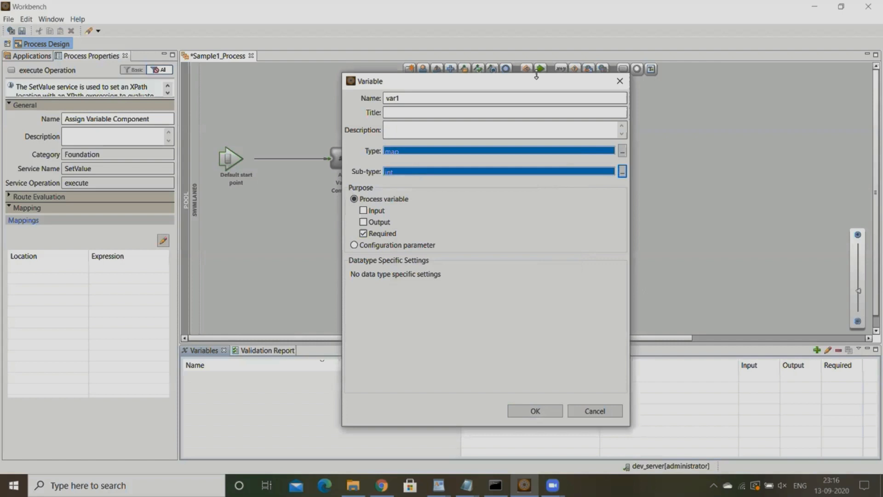
- Make the Variable window taller and set the data type of var1 back to string
left_click_drag(536, 75, 529, 42)
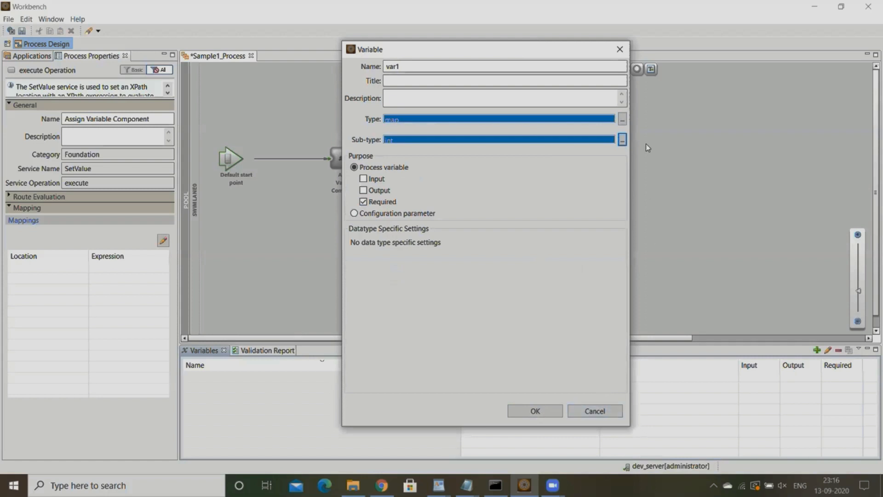
left_click(622, 119)
left_click(430, 160)
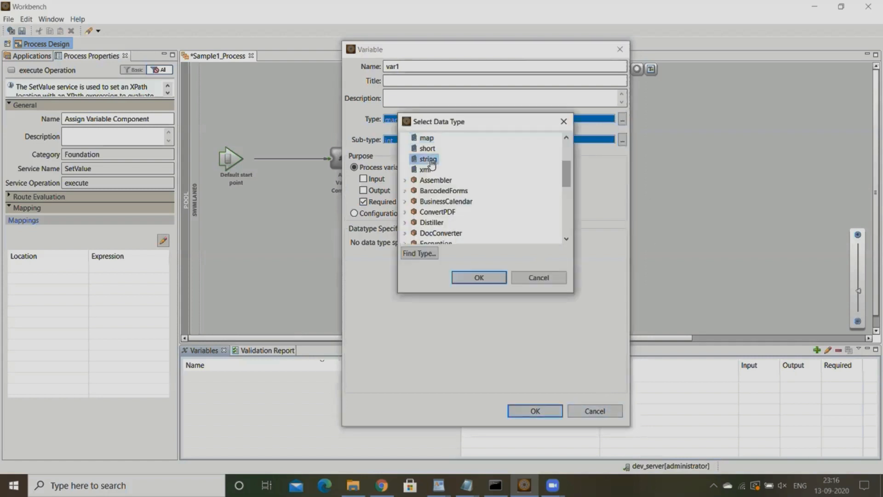
left_click(479, 278)
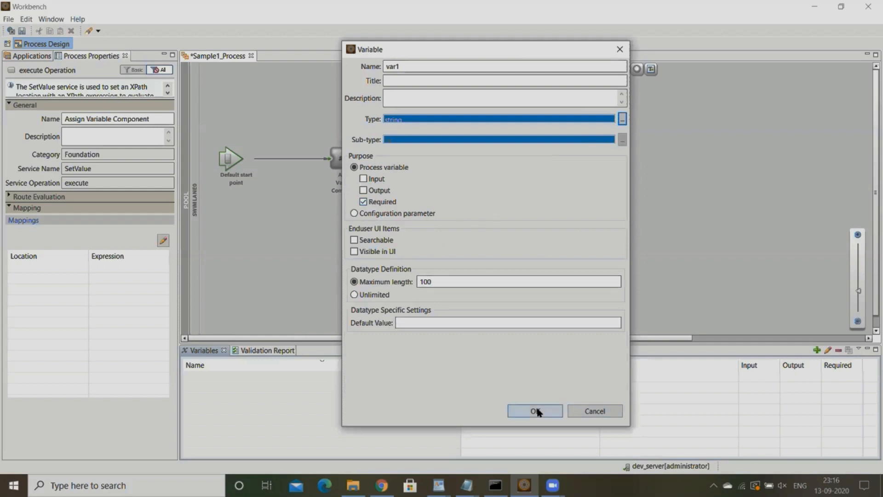
- Give var1 the default value "Hello World!", accept the variable and save the process
left_click(452, 322)
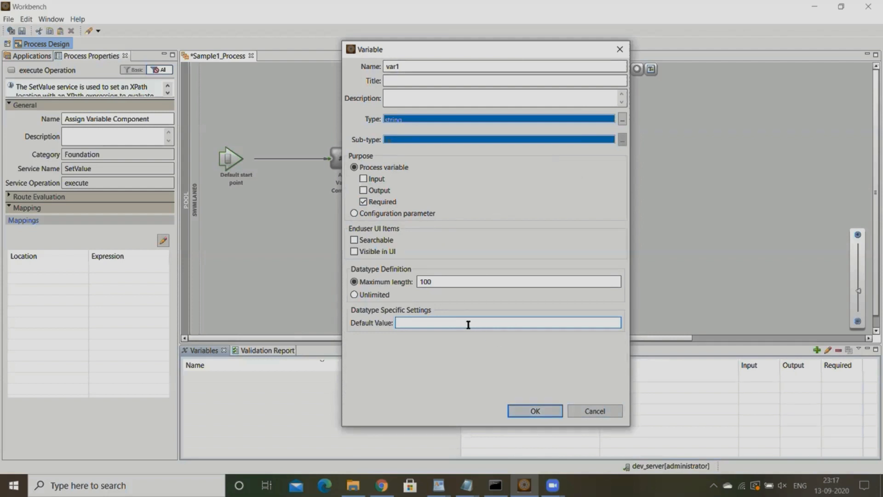
type("Hello Wr")
left_click(535, 411)
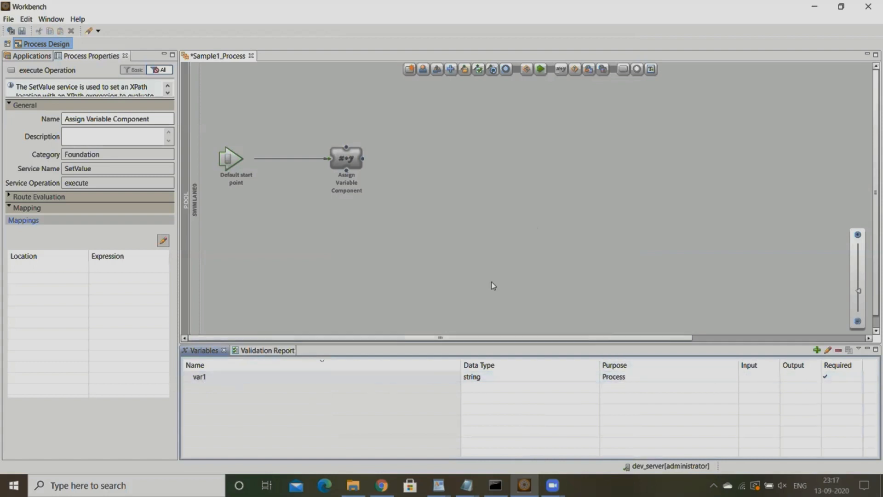
left_click(21, 31)
- Edit var1 so that it is also an output variable, and save the process
double_click(473, 378)
left_click(384, 251)
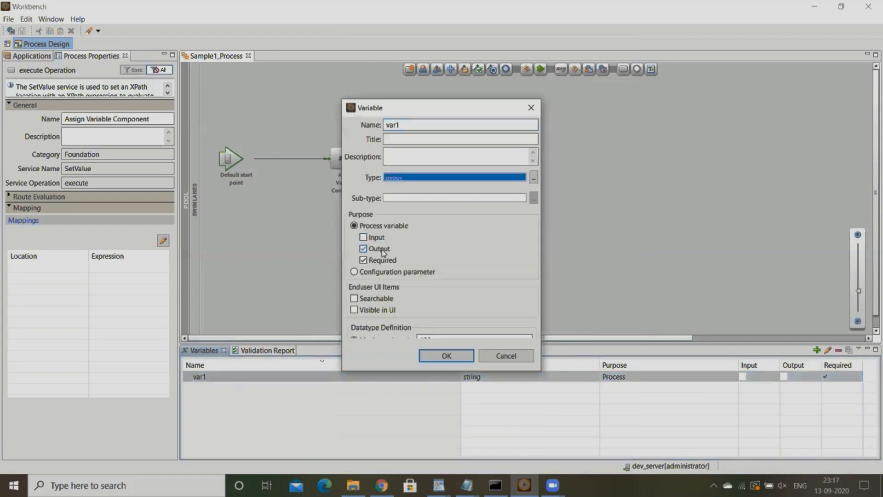
left_click(453, 357)
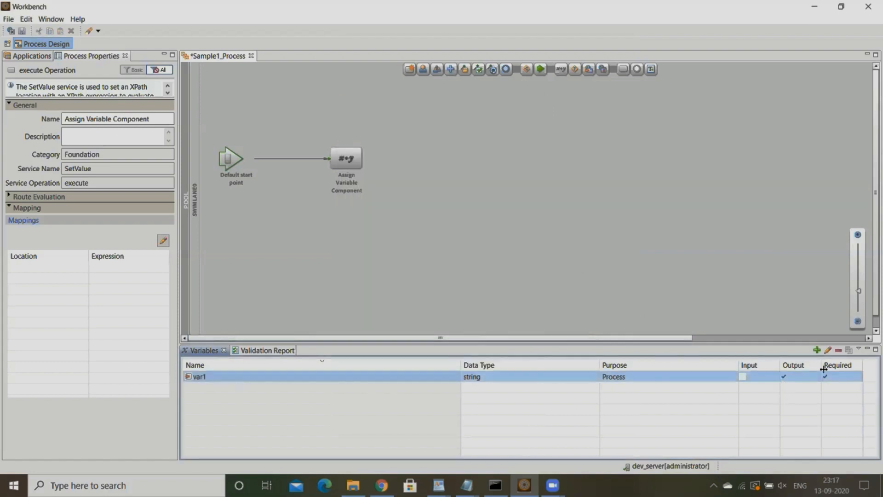
key("ctrl+s")
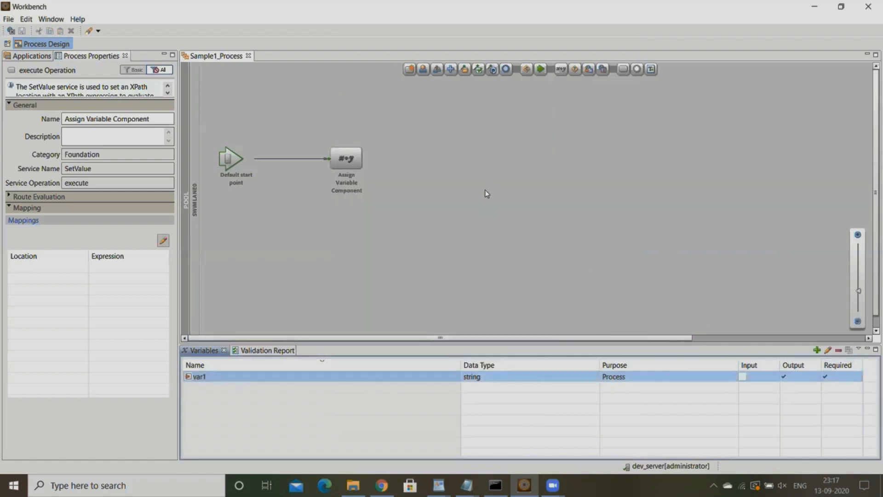
- Check in Sample1_Process and deploy the application version Sample1/1.0
left_click(37, 54)
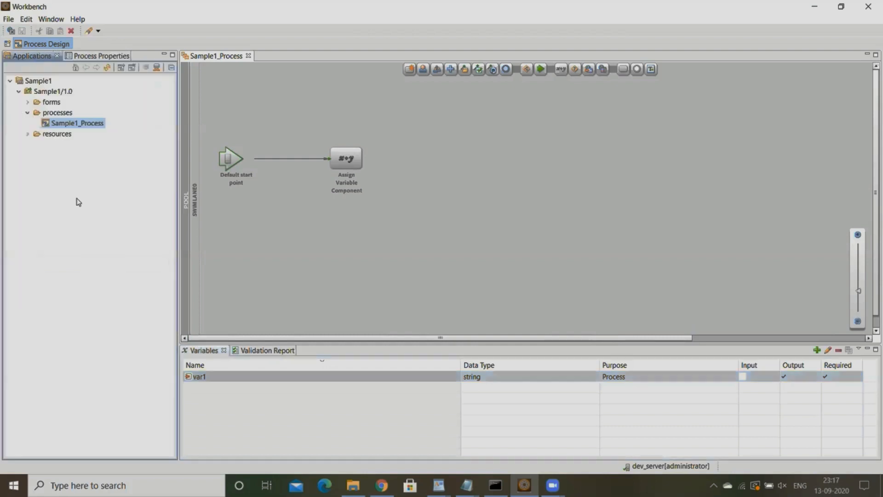
right_click(75, 124)
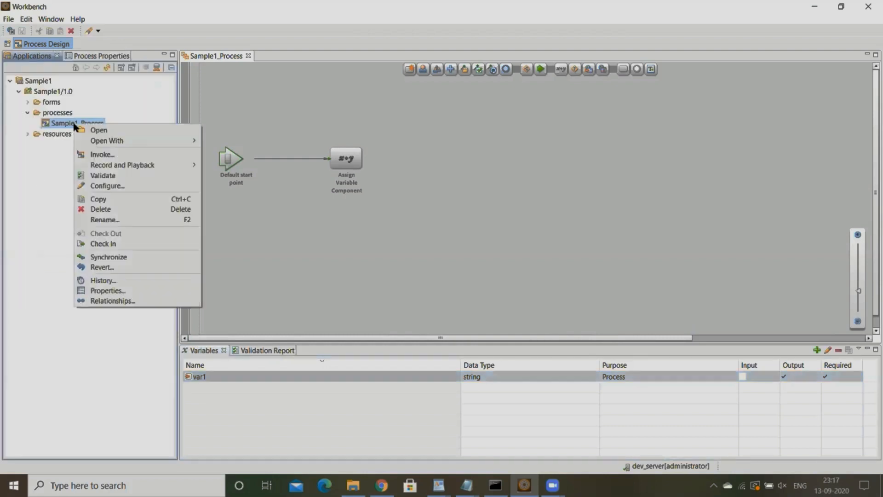
left_click(118, 243)
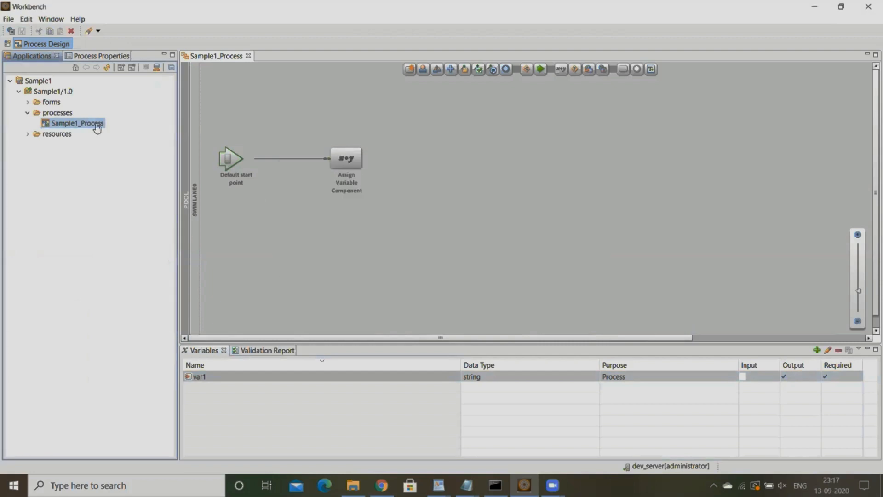
right_click(49, 92)
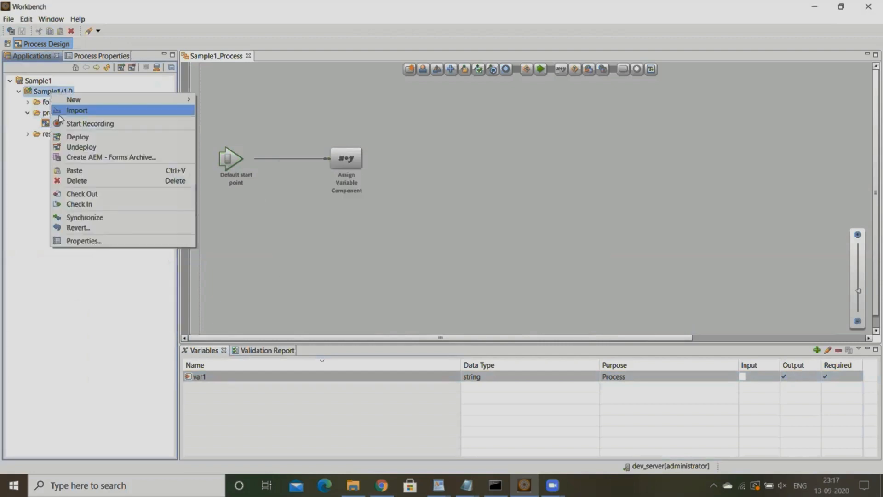
left_click(81, 137)
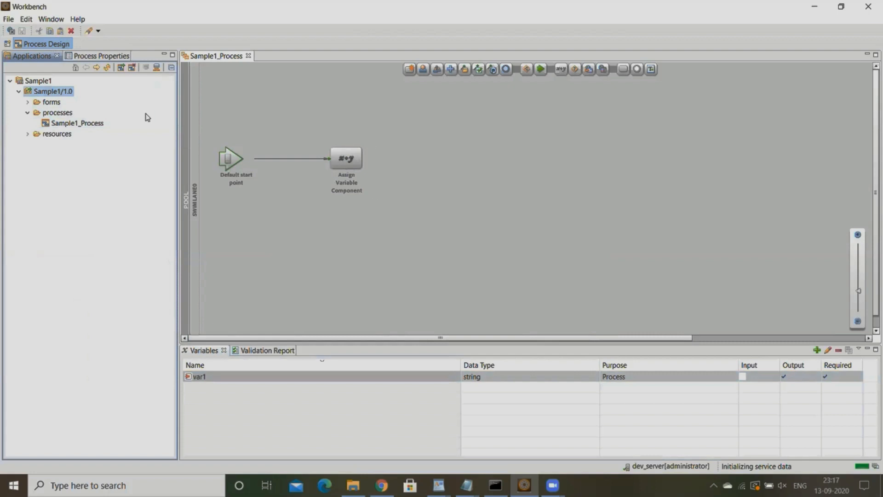
- Invoke Sample1_Process without enabling playback recording
right_click(83, 124)
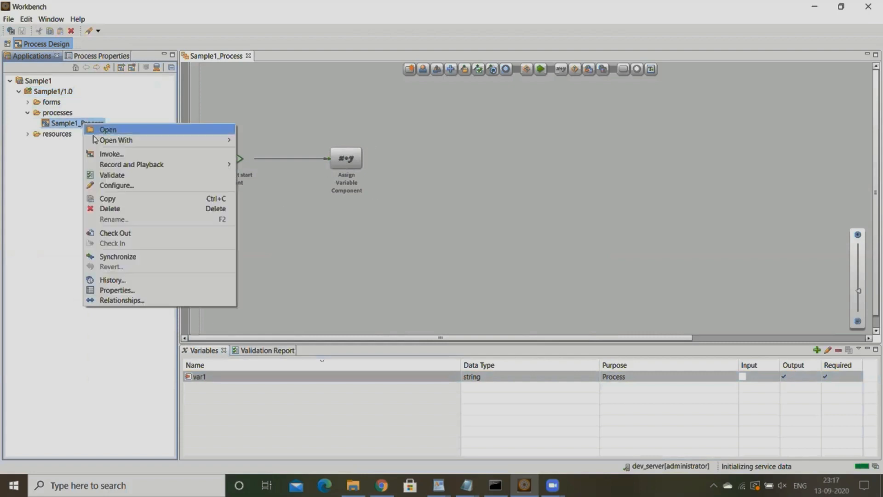
left_click(118, 159)
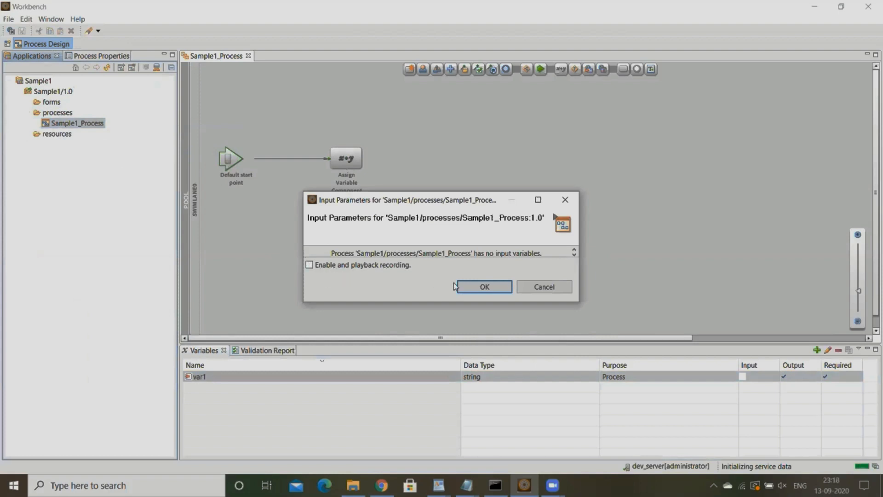
left_click(479, 284)
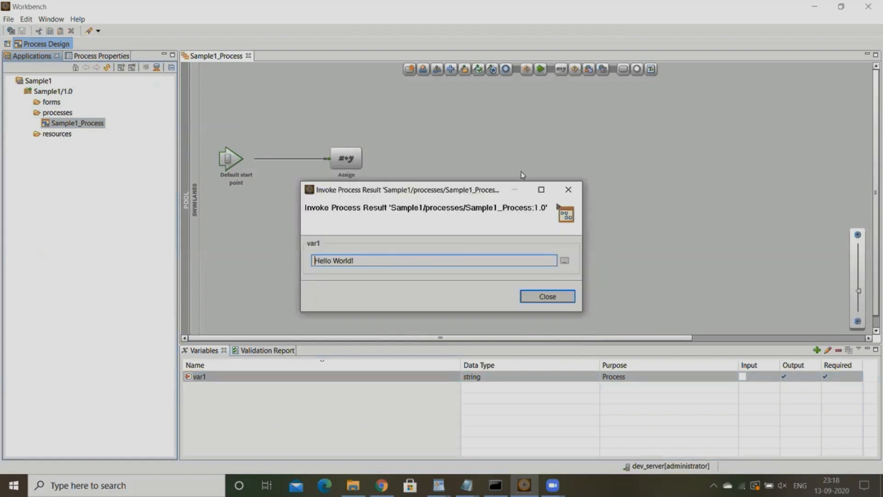
- Examine the value returned for var1 in the invocation result, close it and return to the process diagram
triple_click(362, 261)
left_click(375, 260)
triple_click(359, 261)
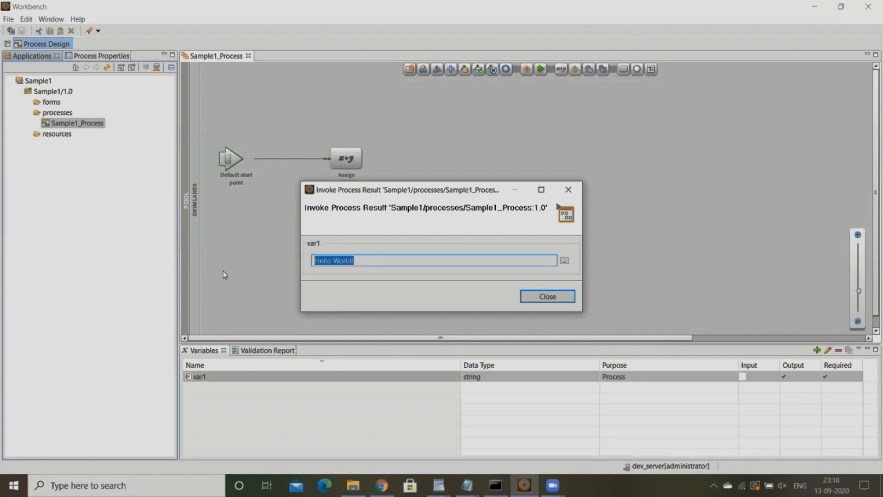
left_click(360, 261)
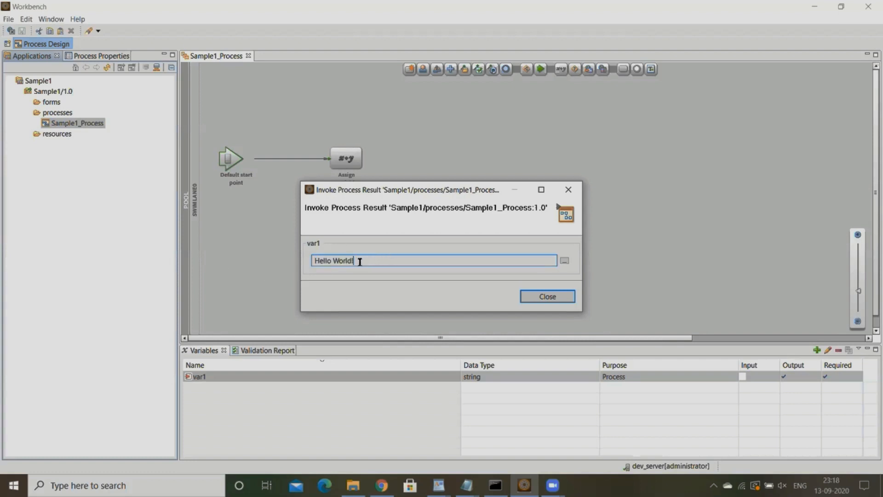
left_click(546, 298)
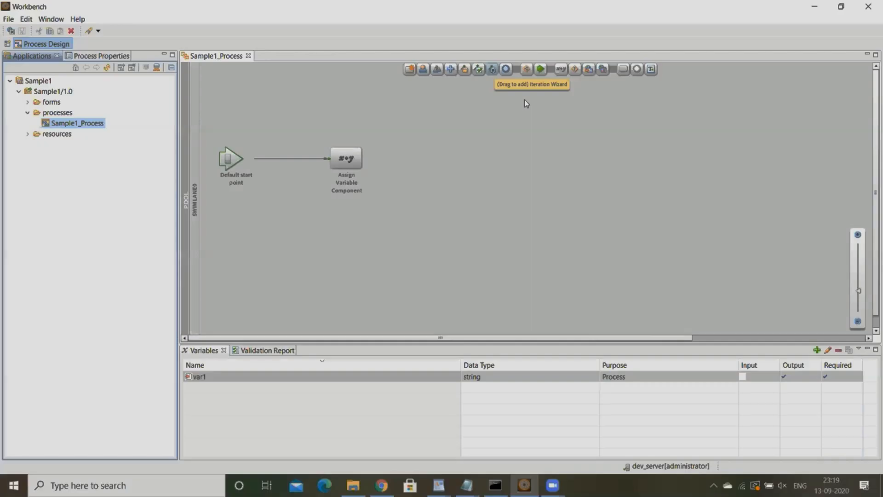
left_click(402, 202)
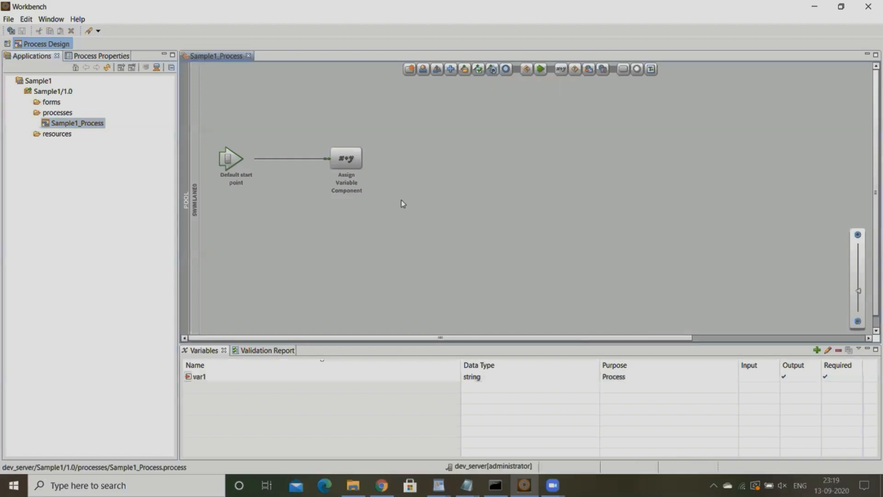